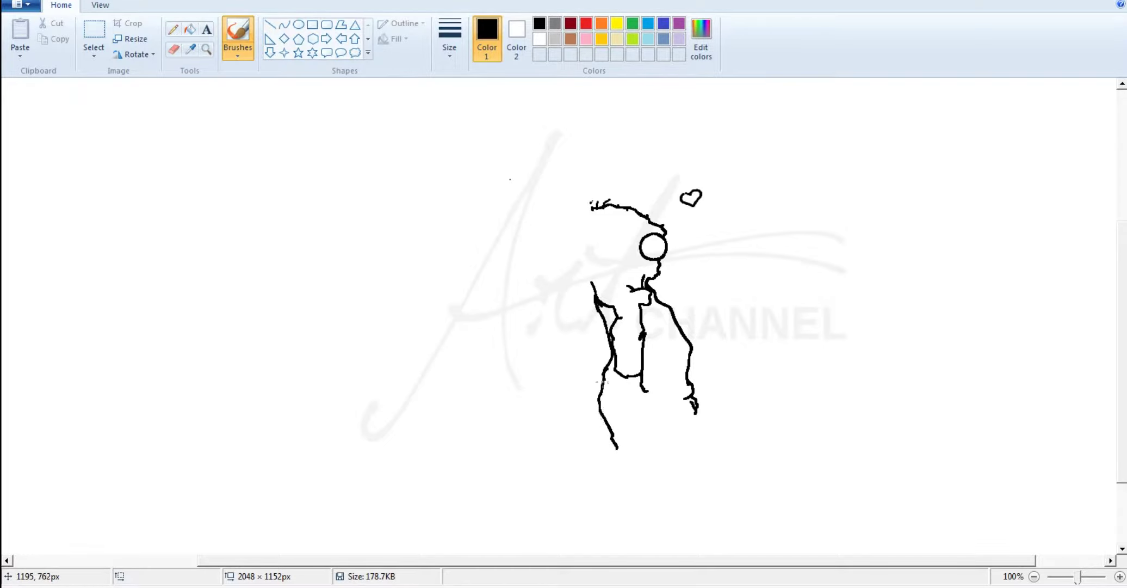
Step: Brush black outlines for the jacket front and torn sleeve, the back of the head, and the shirt with its tie
mouse_move(603, 381)
mouse_down()
mouse_move(598, 338)
mouse_move(586, 363)
mouse_move(596, 382)
mouse_move(575, 361)
mouse_move(597, 343)
mouse_move(585, 344)
mouse_move(592, 355)
mouse_move(601, 329)
mouse_move(590, 291)
mouse_move(576, 311)
mouse_move(585, 343)
mouse_up()
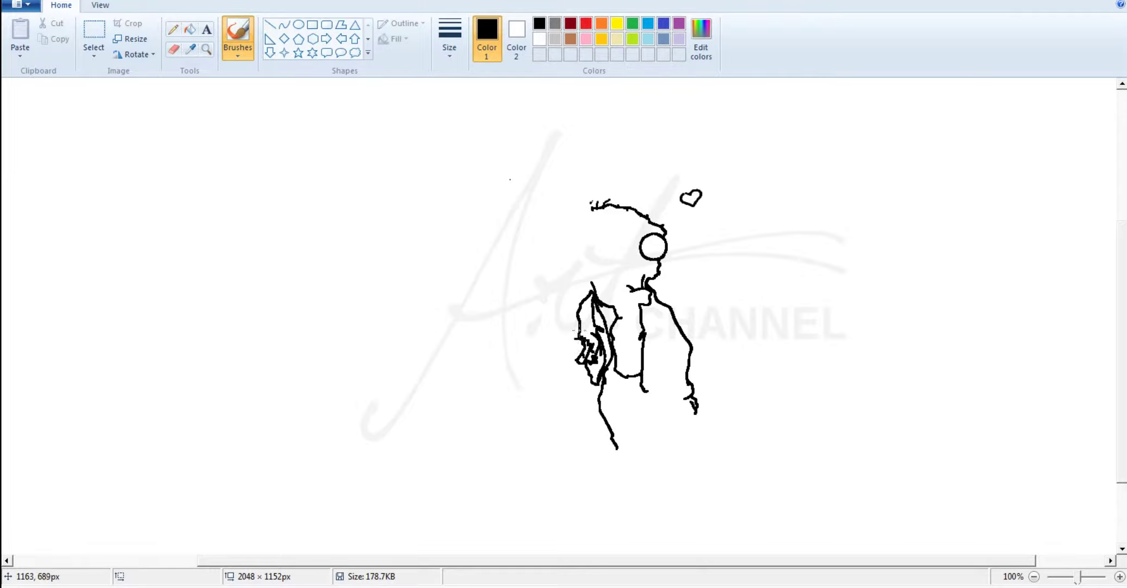
mouse_move(596, 293)
mouse_down()
mouse_move(562, 250)
mouse_move(572, 219)
mouse_move(562, 252)
mouse_move(592, 288)
mouse_up()
drag(601, 329, 592, 326)
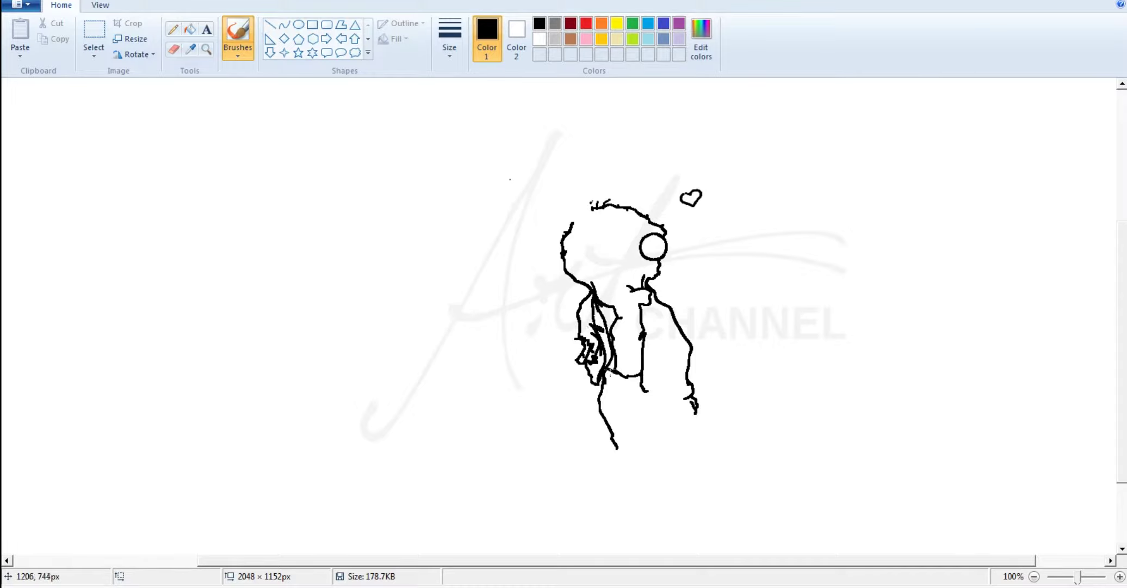
mouse_move(603, 332)
mouse_down()
mouse_move(615, 305)
mouse_move(639, 304)
mouse_move(631, 375)
mouse_move(615, 329)
mouse_move(624, 311)
mouse_move(630, 320)
mouse_up()
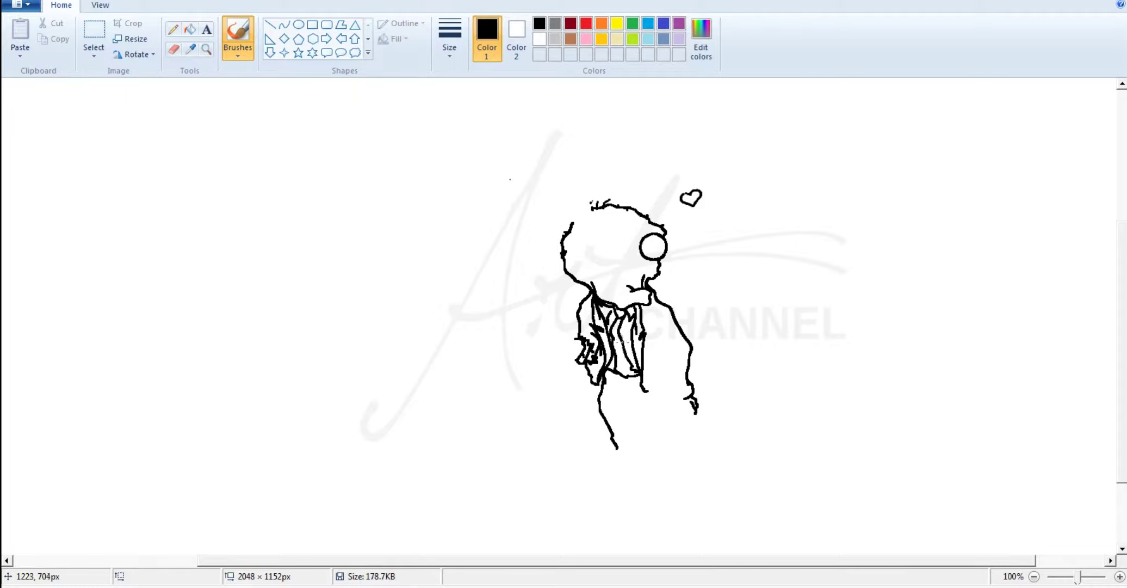
drag(625, 367, 635, 372)
Step: Draw the hair tufts and brows, the large round near eye, and pupil dots in both eyes
mouse_move(648, 219)
mouse_down()
mouse_move(582, 213)
mouse_move(648, 211)
mouse_up()
drag(575, 214, 579, 221)
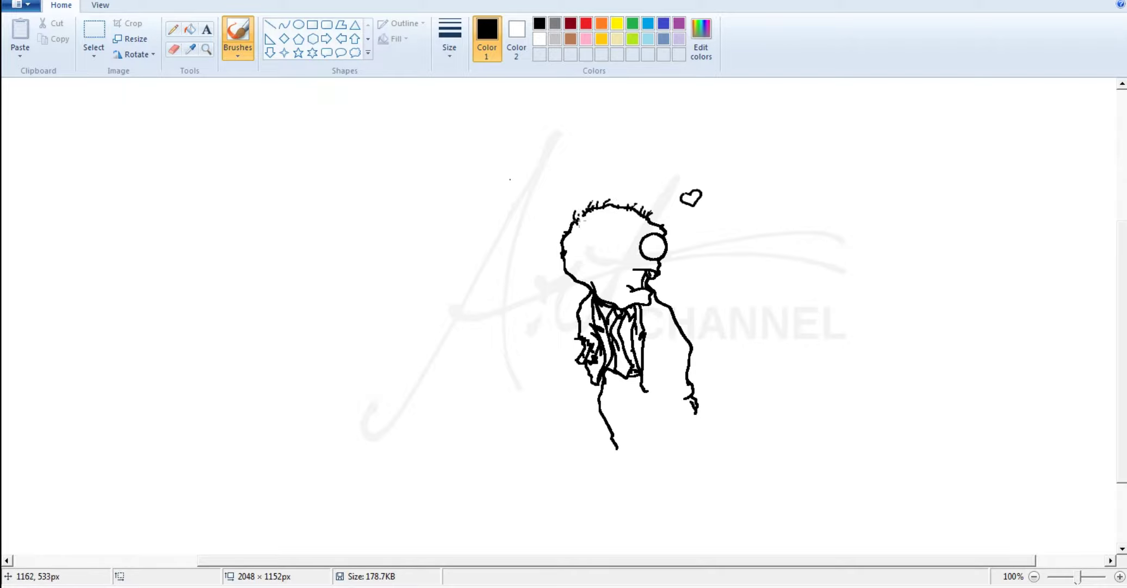
drag(691, 216, 681, 225)
mouse_move(600, 222)
mouse_down()
mouse_move(618, 230)
mouse_move(588, 238)
mouse_move(622, 239)
mouse_move(623, 264)
mouse_move(585, 261)
mouse_move(601, 234)
mouse_up()
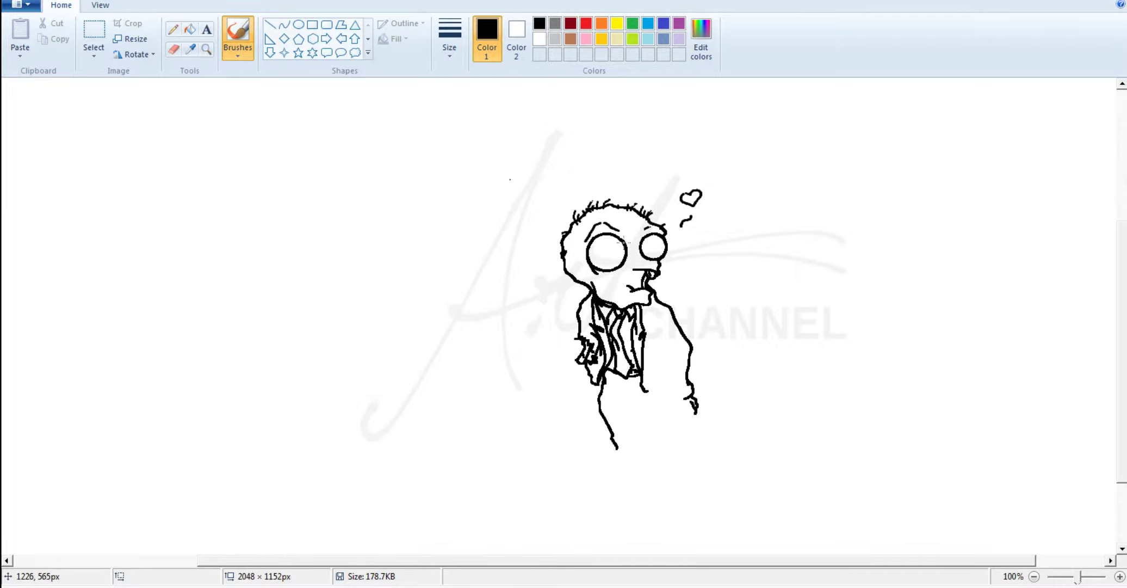
click(633, 235)
click(658, 247)
click(605, 253)
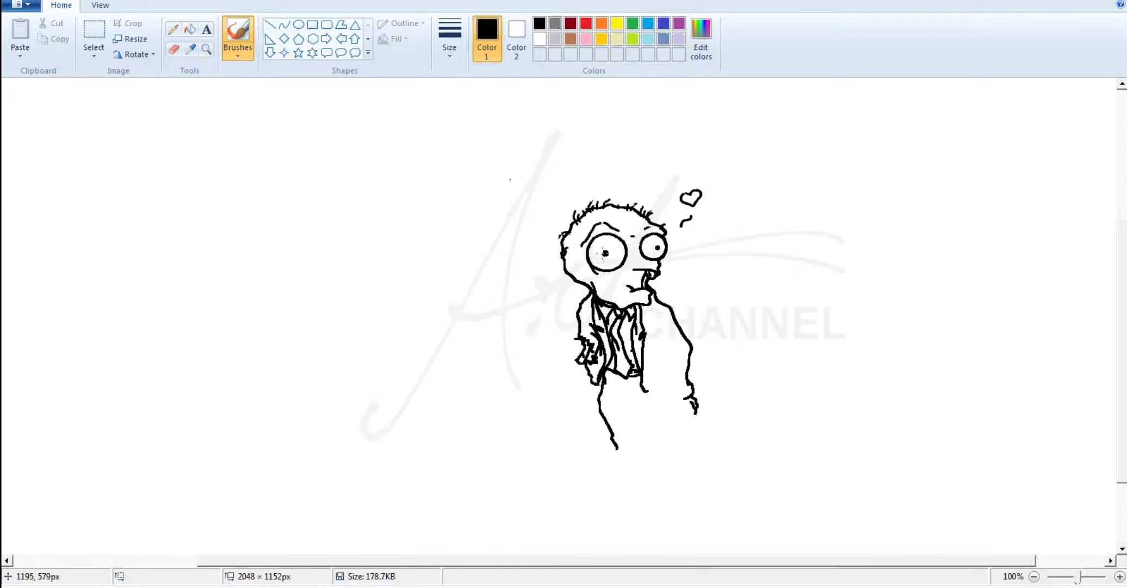
Step: Draw the nostrils and open toothed mouth on the face, and outline two raised fingers beside the head
drag(633, 251, 632, 255)
mouse_move(617, 276)
mouse_down()
mouse_move(561, 307)
mouse_move(540, 287)
mouse_move(553, 288)
mouse_up()
drag(606, 281, 612, 295)
drag(540, 289, 544, 304)
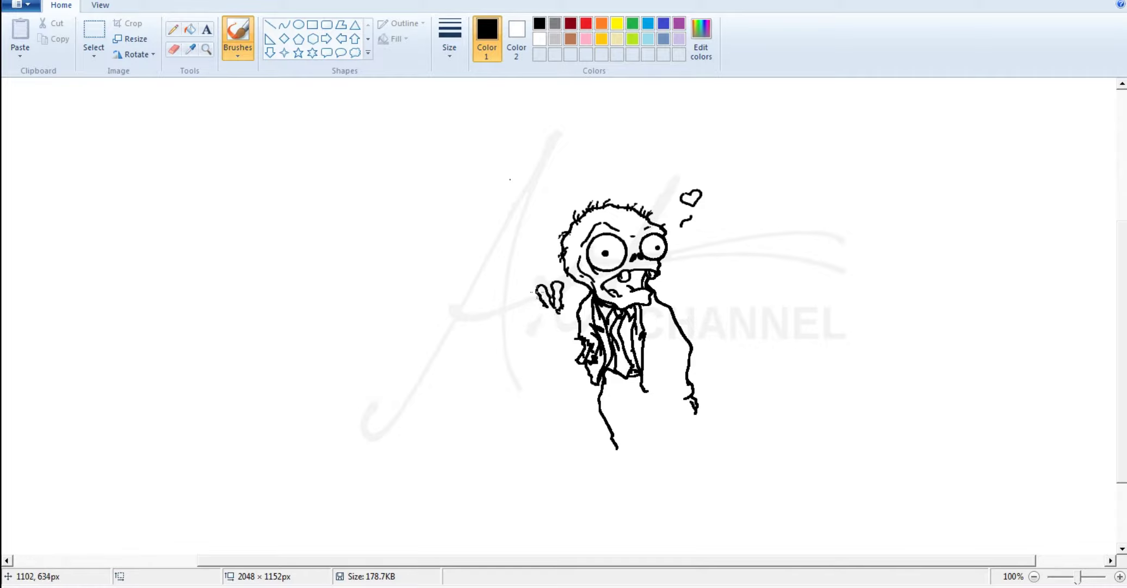
Step: Draw the rest of the peace-sign hand, the hanging arm with its cuff and fingers, and the bent leg under ragged trousers
mouse_move(620, 296)
mouse_down()
mouse_move(562, 302)
mouse_move(571, 323)
mouse_move(567, 307)
mouse_move(542, 303)
mouse_move(550, 317)
mouse_move(564, 303)
mouse_move(547, 314)
mouse_move(563, 321)
mouse_move(545, 324)
mouse_move(572, 346)
mouse_move(534, 318)
mouse_move(567, 314)
mouse_move(661, 340)
mouse_move(673, 390)
mouse_move(663, 375)
mouse_move(658, 401)
mouse_move(677, 404)
mouse_move(665, 398)
mouse_move(649, 433)
mouse_move(678, 469)
mouse_up()
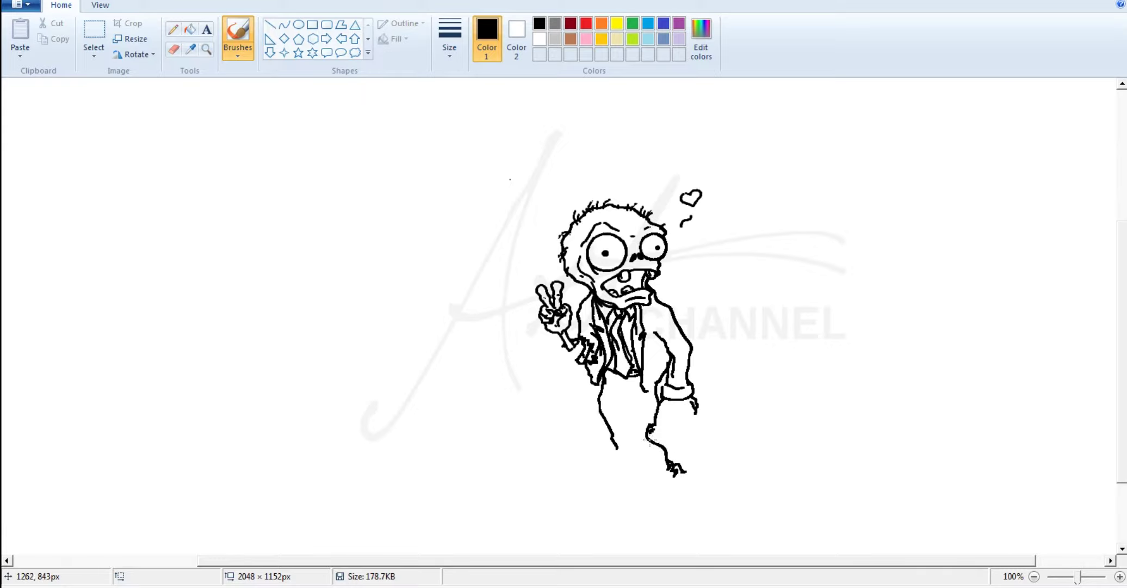
mouse_move(648, 424)
mouse_down()
mouse_move(634, 425)
mouse_move(633, 446)
mouse_move(675, 480)
mouse_move(664, 476)
mouse_up()
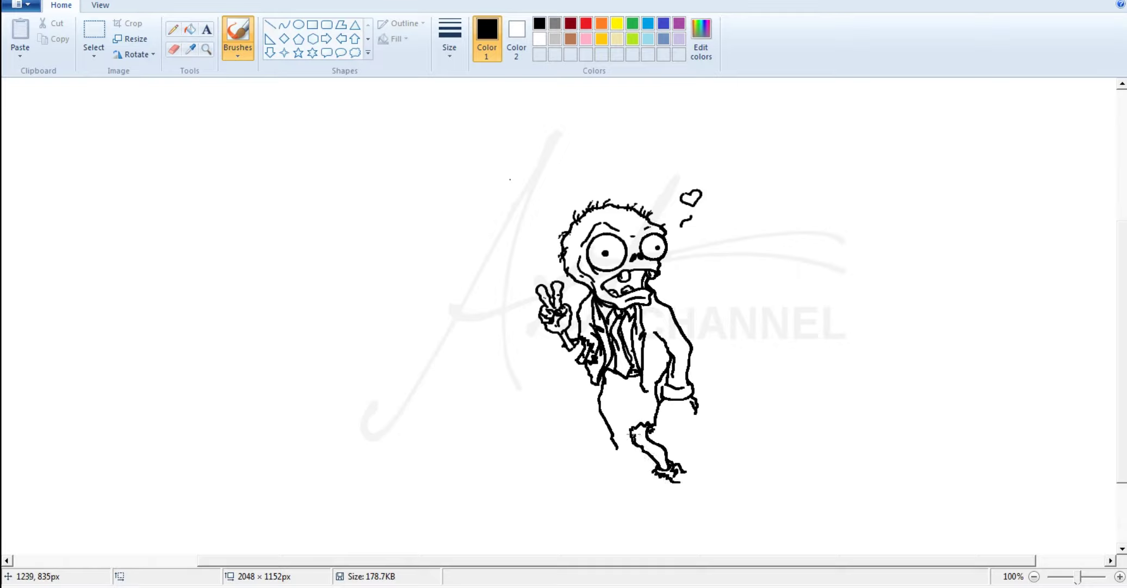
mouse_move(632, 438)
mouse_down()
mouse_move(627, 400)
mouse_move(635, 421)
mouse_move(622, 395)
mouse_move(627, 428)
mouse_move(642, 420)
mouse_move(655, 429)
mouse_move(667, 404)
mouse_move(676, 426)
mouse_move(686, 402)
mouse_move(687, 426)
mouse_move(668, 411)
mouse_up()
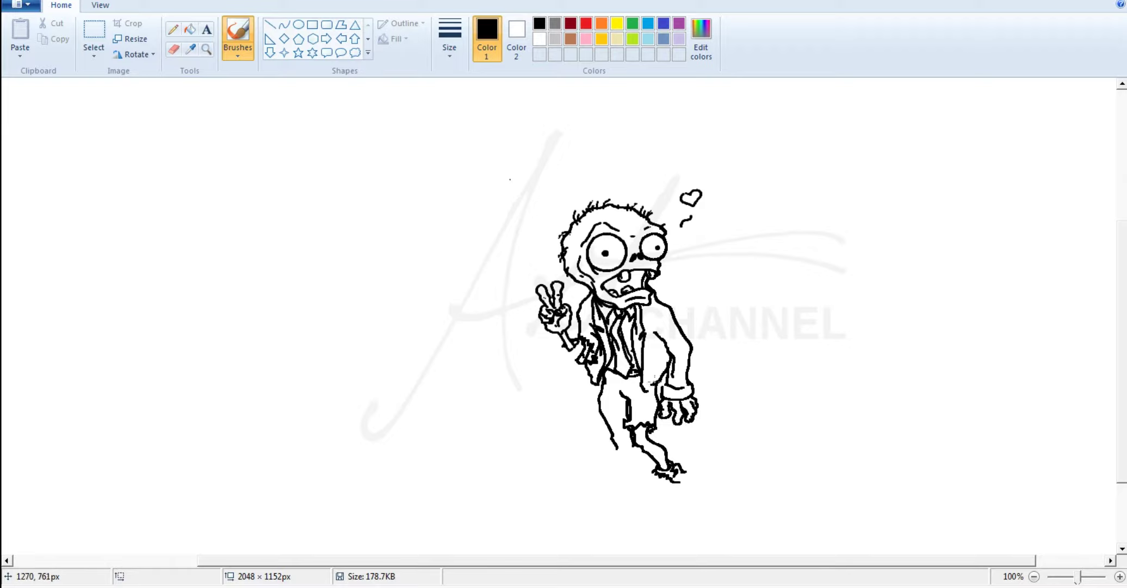
Step: Draw the jacket's lower edge, the raised arm's cuff, and the fingertip details on the hanging hand
mouse_move(665, 375)
mouse_down()
mouse_move(658, 348)
mouse_move(669, 349)
mouse_up()
mouse_move(578, 345)
mouse_down()
mouse_move(555, 360)
mouse_move(598, 351)
mouse_up()
mouse_move(680, 387)
mouse_down()
mouse_move(695, 412)
mouse_move(668, 413)
mouse_up()
drag(687, 417, 681, 421)
Step: Draw the second lower leg and both shoes with laces and soles, undoing the last unwanted stroke
drag(612, 439, 580, 481)
mouse_move(634, 443)
mouse_down()
mouse_move(612, 501)
mouse_move(608, 476)
mouse_move(602, 495)
mouse_move(610, 507)
mouse_move(607, 479)
mouse_move(597, 494)
mouse_move(597, 484)
mouse_move(631, 476)
mouse_move(630, 500)
mouse_move(622, 488)
mouse_move(611, 512)
mouse_up()
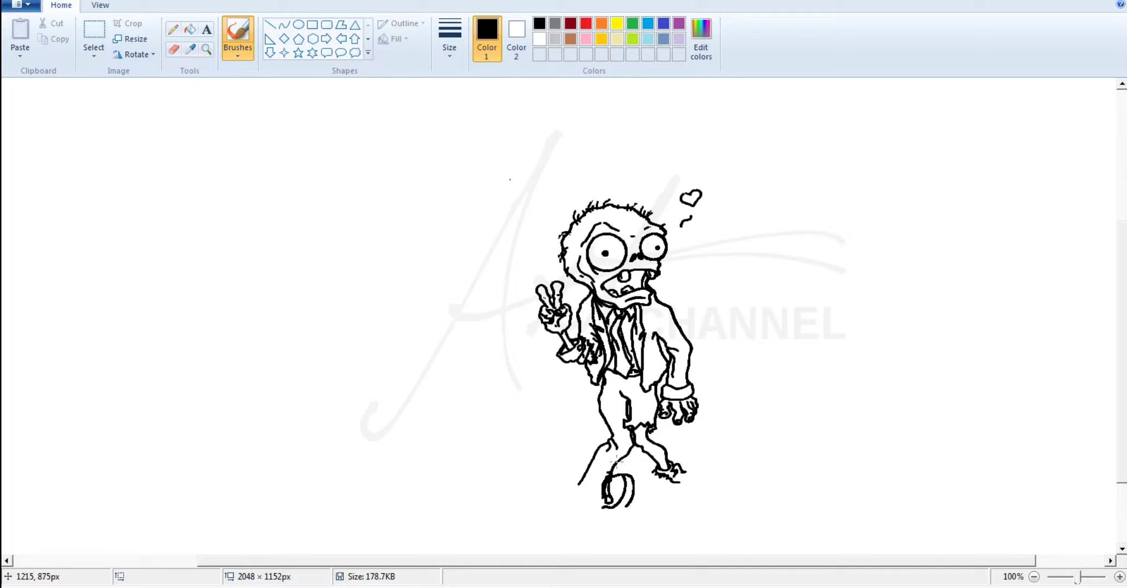
mouse_move(683, 467)
mouse_down()
mouse_move(692, 471)
mouse_move(647, 482)
mouse_move(681, 479)
mouse_move(689, 492)
mouse_move(673, 515)
mouse_up()
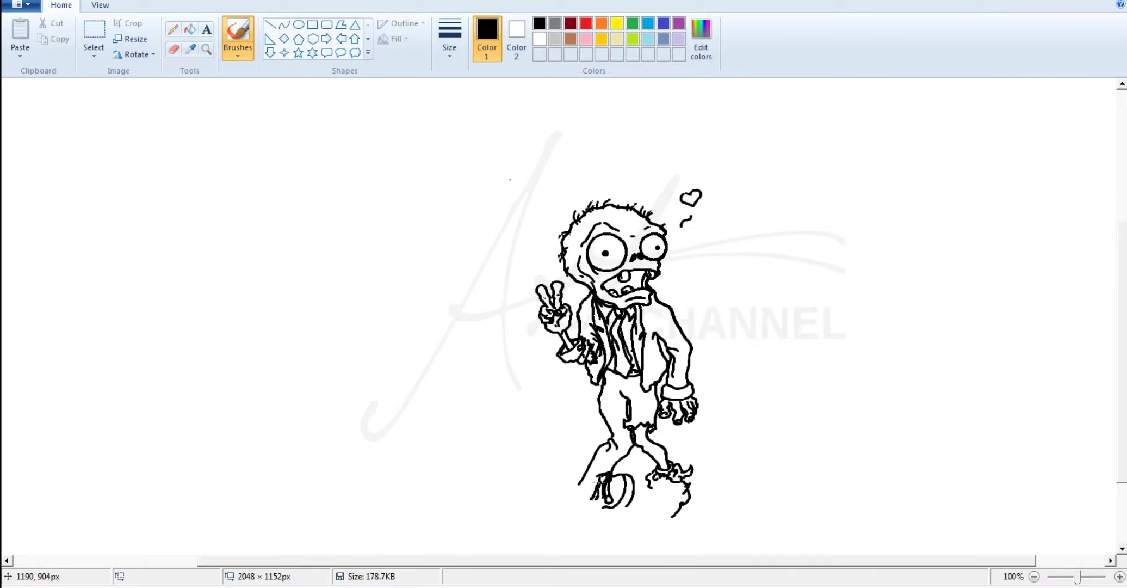
drag(599, 482, 605, 476)
mouse_move(680, 474)
mouse_down()
mouse_move(660, 482)
mouse_move(678, 487)
mouse_up()
mouse_move(597, 480)
mouse_down()
mouse_move(575, 503)
mouse_move(589, 514)
mouse_up()
mouse_move(652, 486)
mouse_down()
mouse_move(643, 493)
mouse_move(659, 503)
mouse_move(668, 491)
mouse_move(662, 503)
mouse_move(649, 491)
mouse_move(646, 506)
mouse_move(661, 515)
mouse_move(636, 515)
mouse_move(655, 522)
mouse_move(589, 507)
mouse_move(598, 505)
mouse_up()
key(ctrl+z)
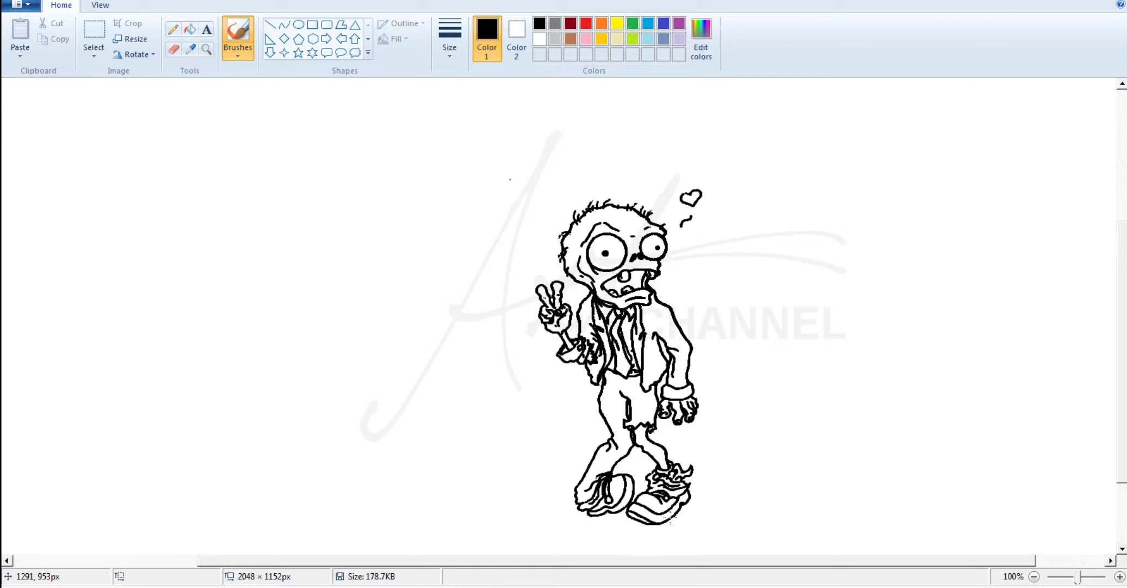
scroll(668, 521, down, 3)
scroll(669, 520, up, 3)
scroll(665, 520, down, 3)
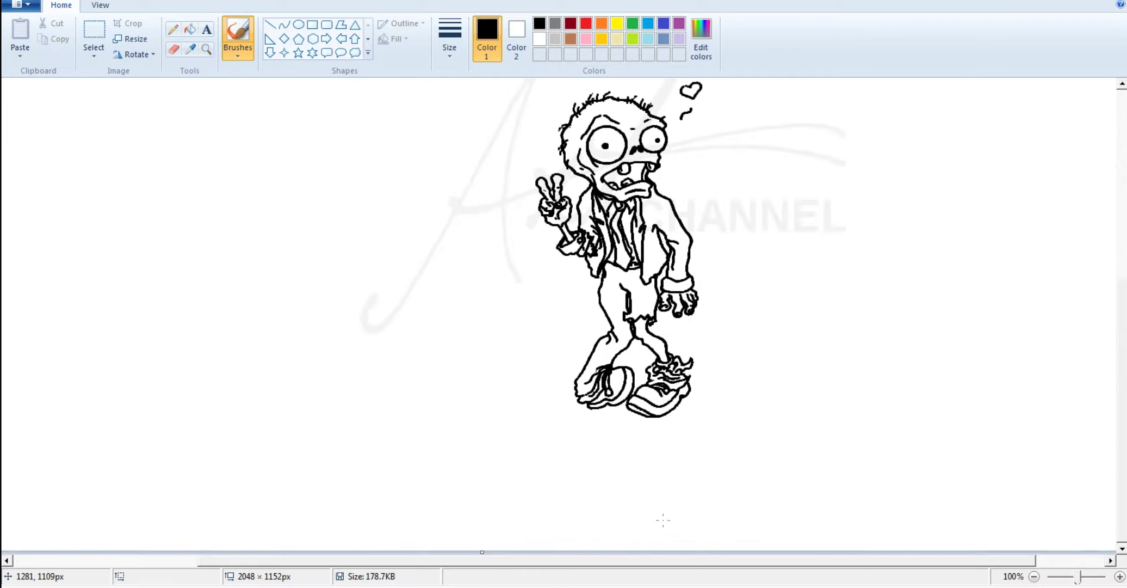
scroll(664, 519, up, 1)
scroll(662, 518, down, 1)
scroll(662, 517, up, 2)
scroll(663, 511, down, 2)
scroll(665, 507, up, 1)
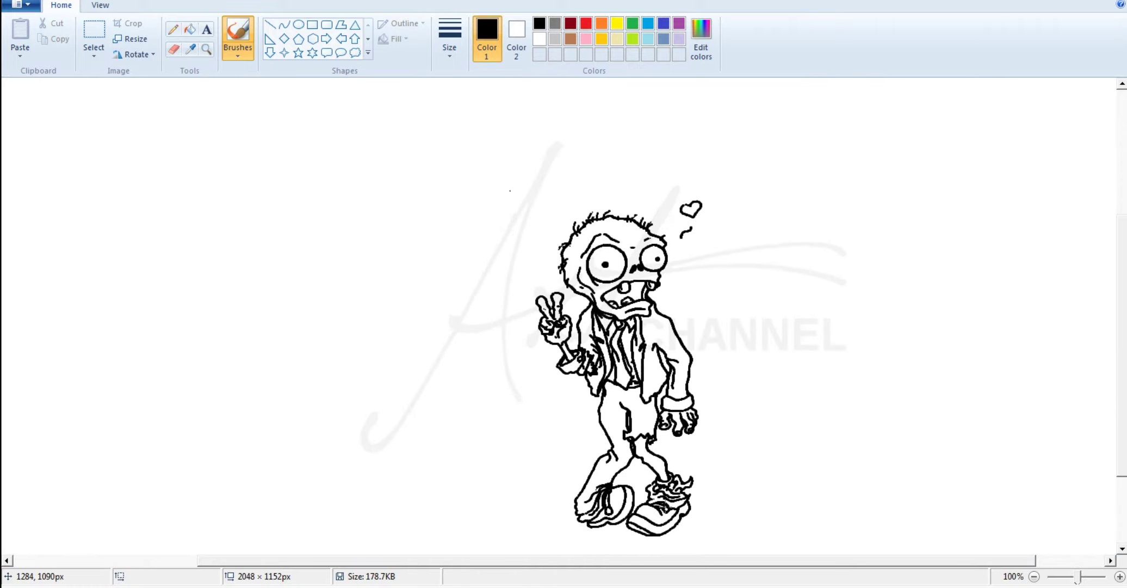